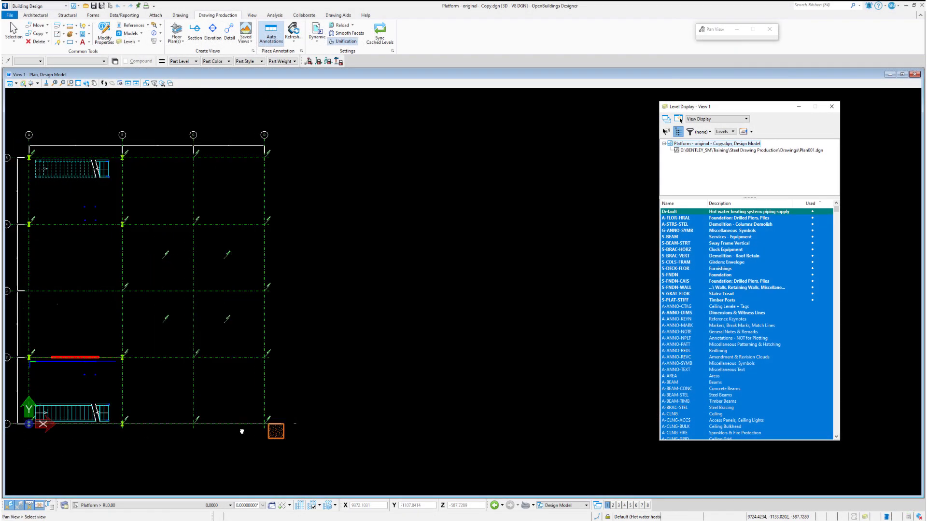
# Pan the platform view, open Plan001.dgn from the plan callout, and move the Element Selection dialog aside
pyautogui.click(241, 432)
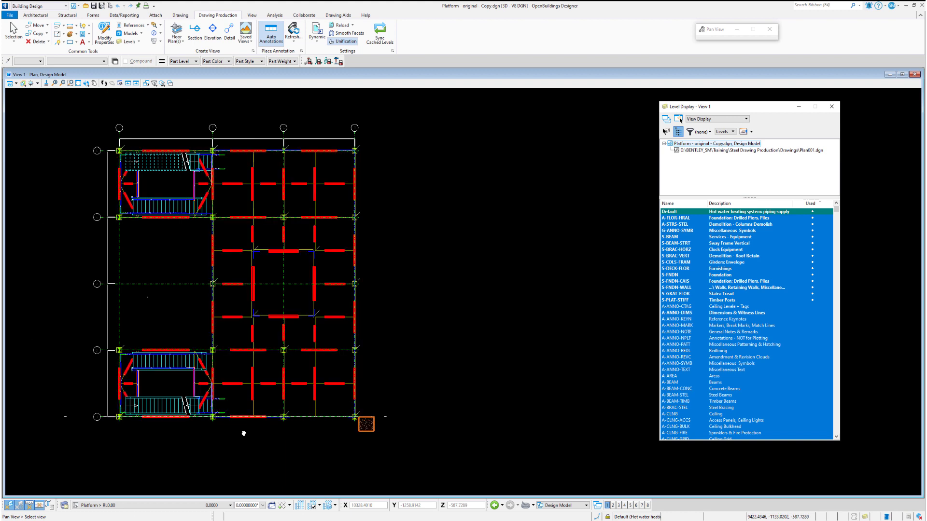
pyautogui.rightClick(239, 432)
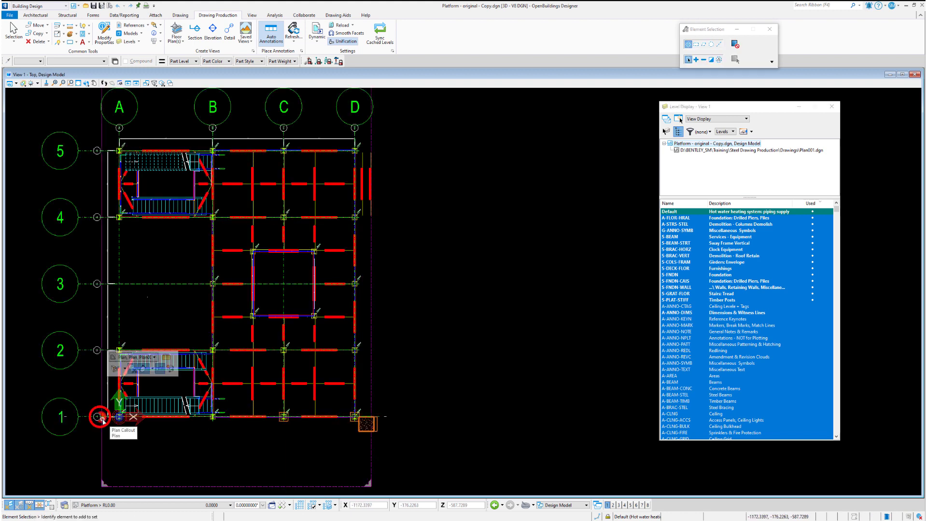
pyautogui.moveTo(222, 358)
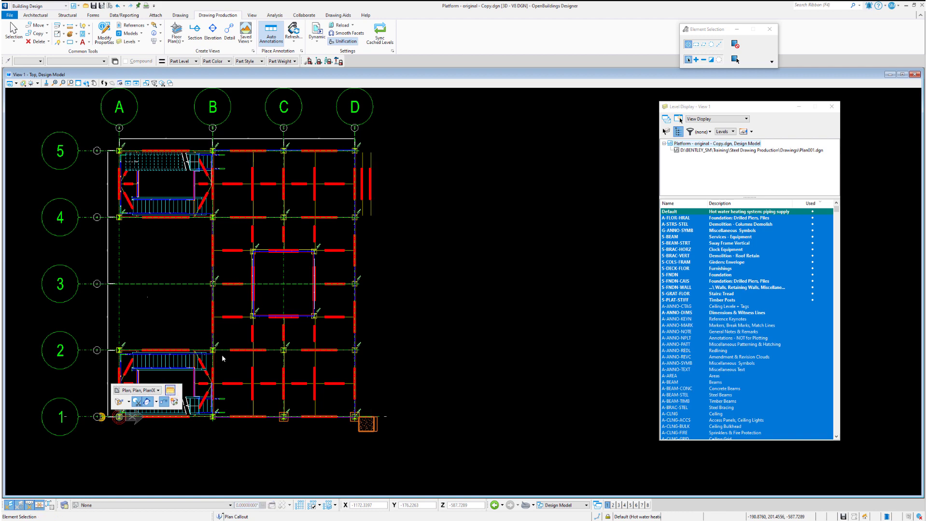
pyautogui.click(163, 389)
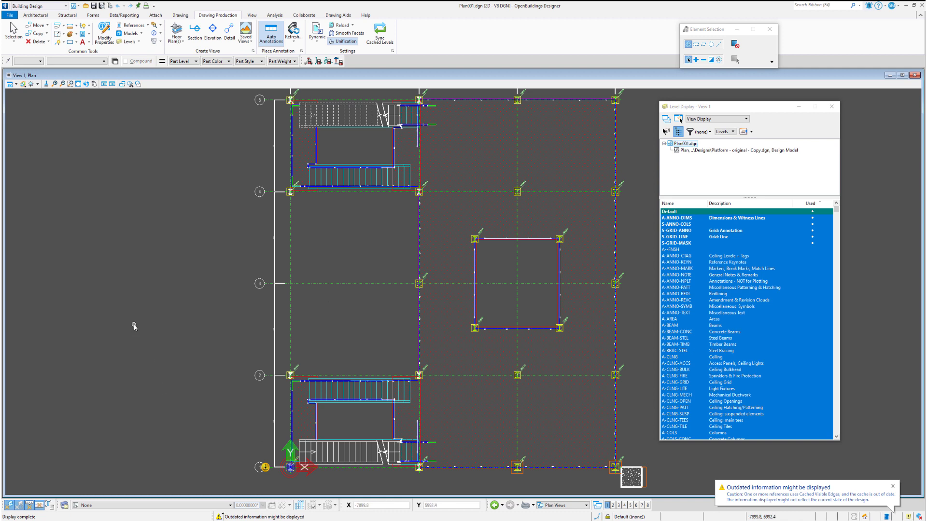
pyautogui.moveTo(708, 33); pyautogui.dragTo(534, 32)
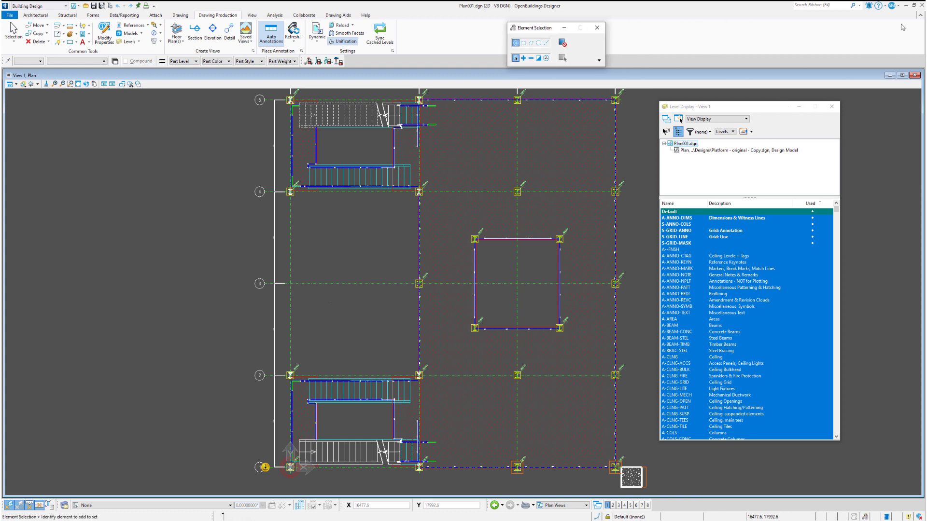
pyautogui.click(838, 7)
pyautogui.write('key')
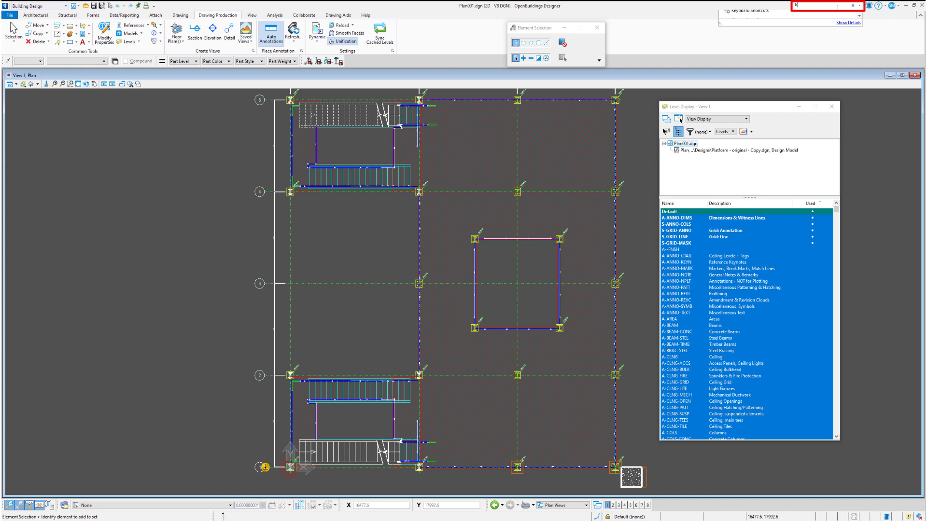
# Run the key-in REFERENCE VISIBLEEDGES ALLATTACHMENTS SYNCHRONIZECACHE, then close the Key-in dialog
pyautogui.click(803, 24)
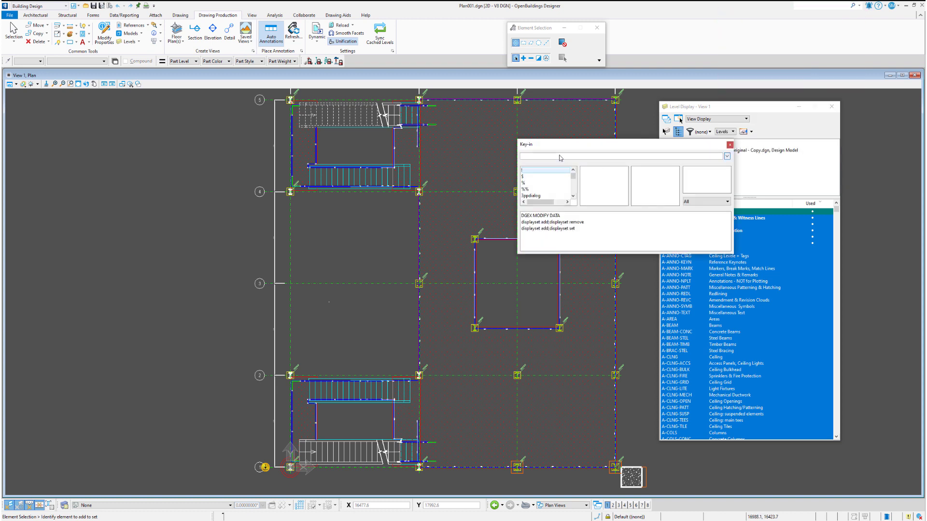
pyautogui.write('REFERENCE VISIBLEEDGES ALLATTACHMENTS SYNCHRONIZECACHE')
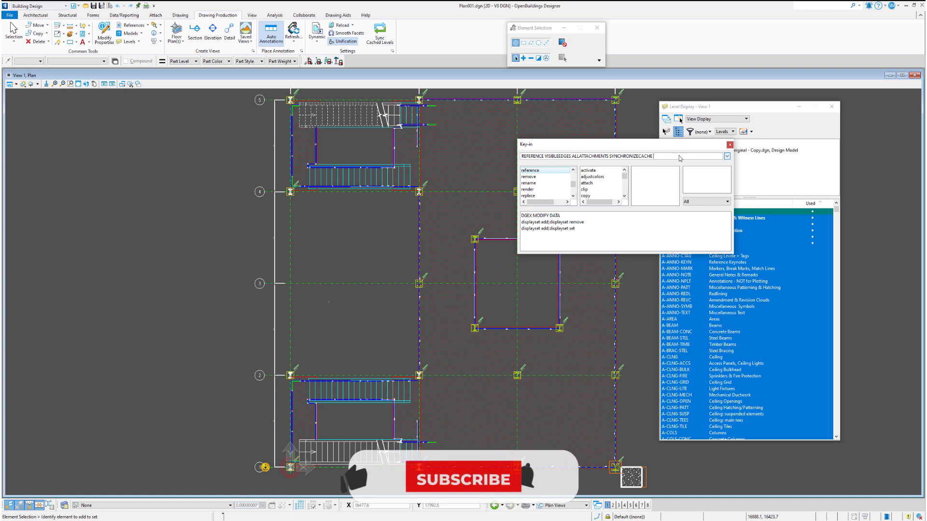
pyautogui.press('Return')
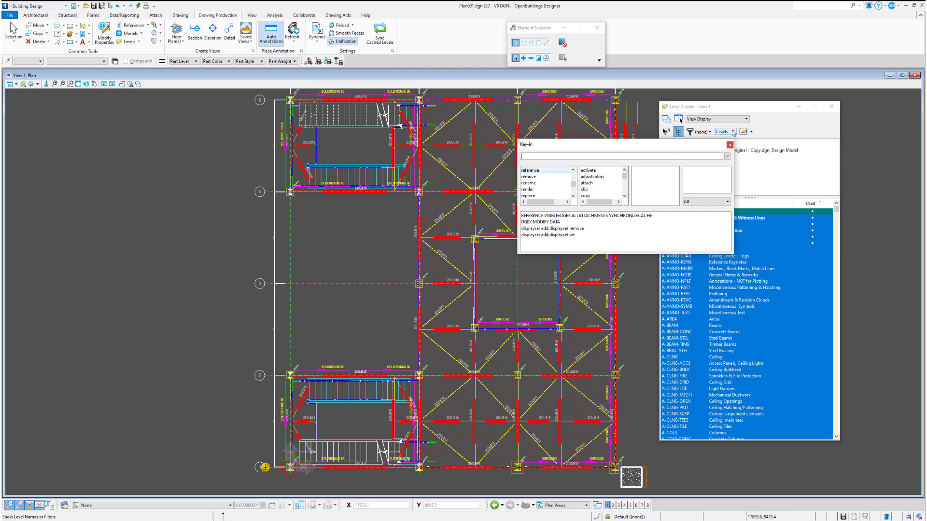
pyautogui.click(730, 146)
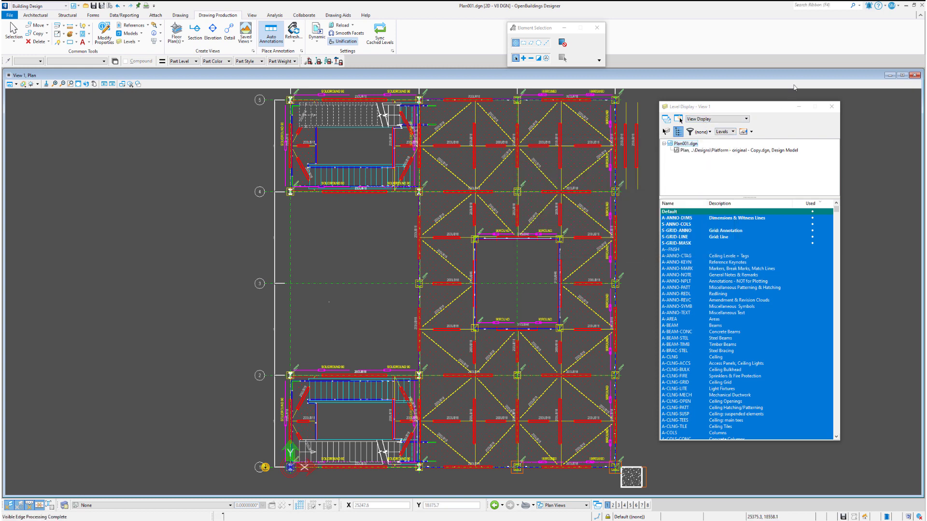
# Open Batch Process and add Plan001.dgn and Plan03.dgn as the job's tasks
pyautogui.click(818, 7)
pyautogui.write('batch')
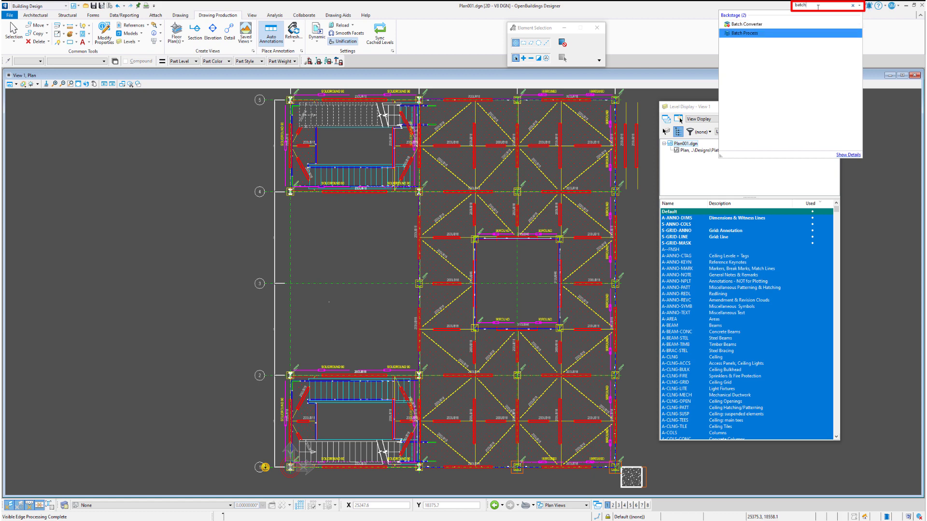
pyautogui.press('Down')
pyautogui.press('Return')
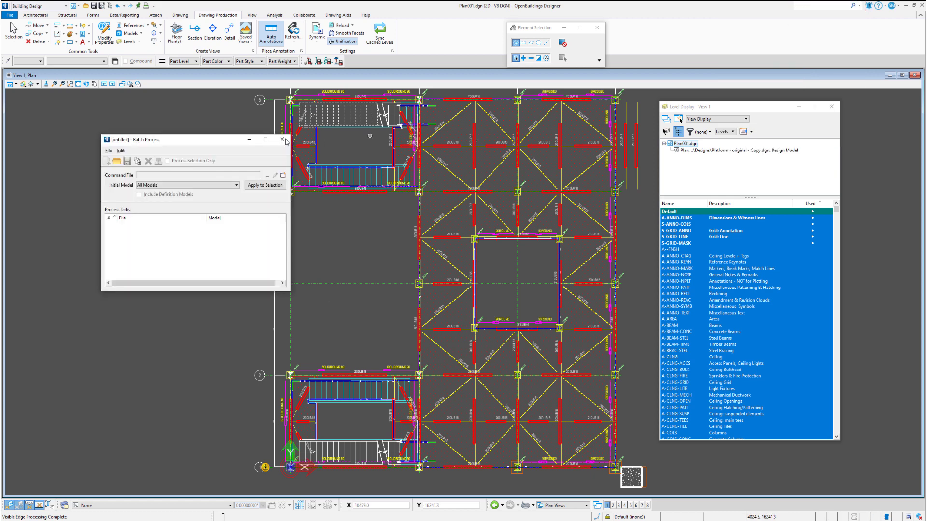
pyautogui.click(138, 160)
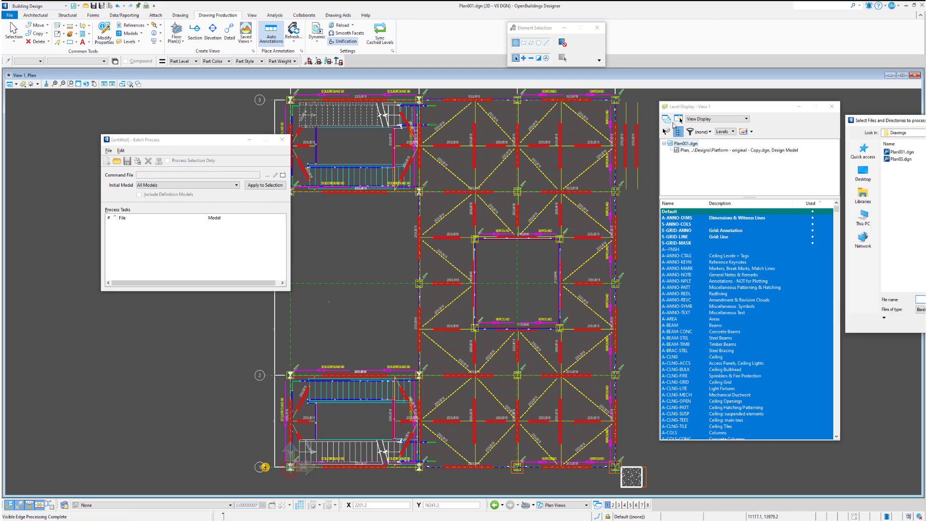
pyautogui.keyDown('ctrl'); pyautogui.click(415, 199); pyautogui.keyUp('ctrl')
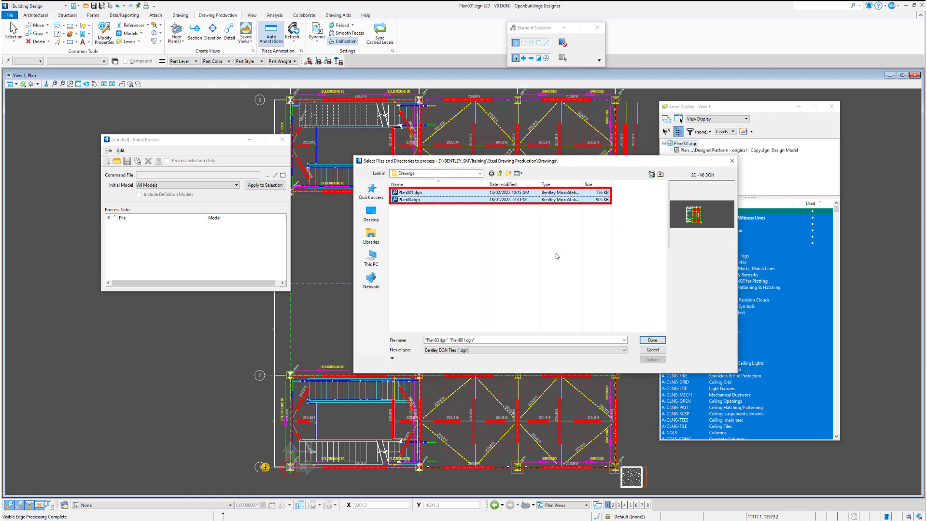
pyautogui.click(654, 342)
pyautogui.click(652, 342)
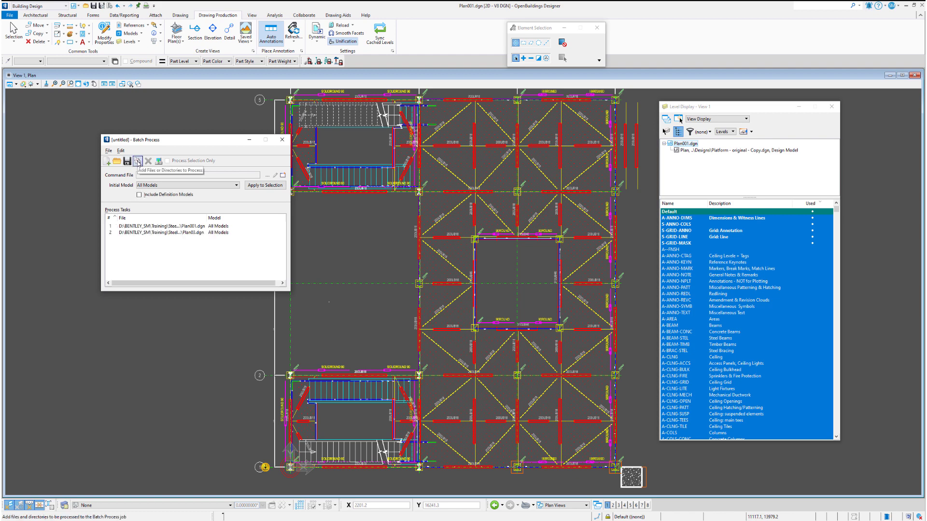
# Create a new batch command file named SyncUp
pyautogui.click(282, 175)
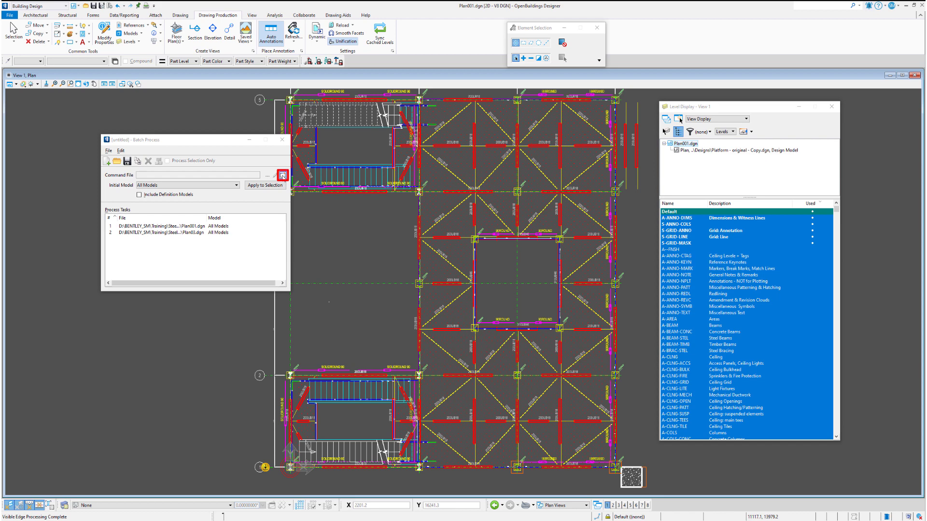
pyautogui.click(282, 176)
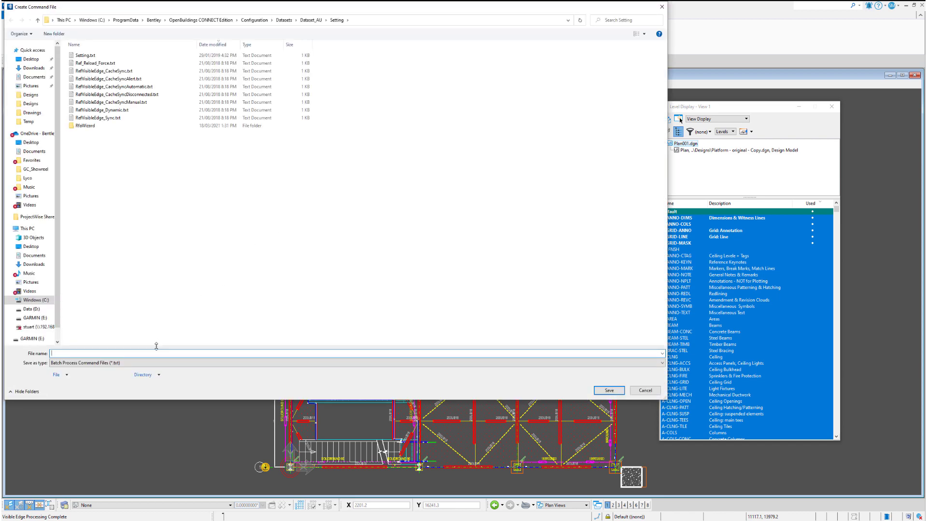
pyautogui.write('SyncIpo')
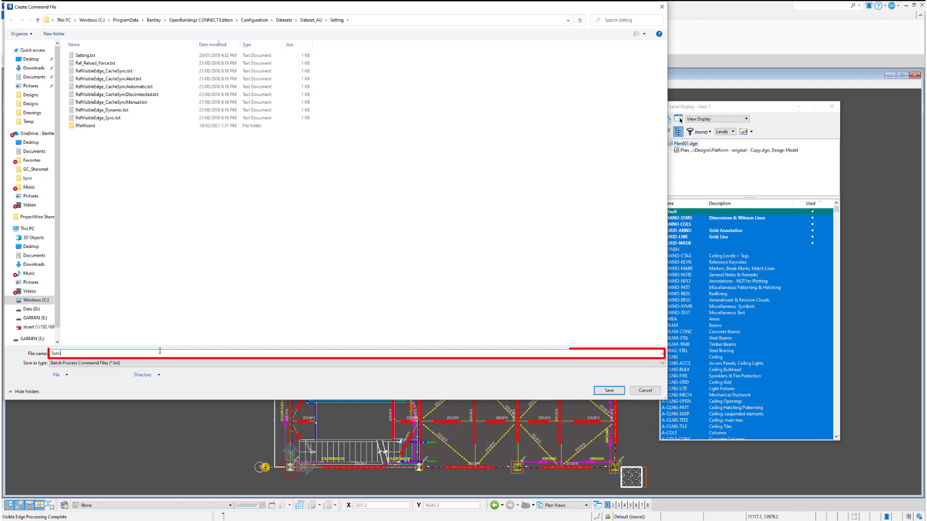
pyautogui.press('Return')
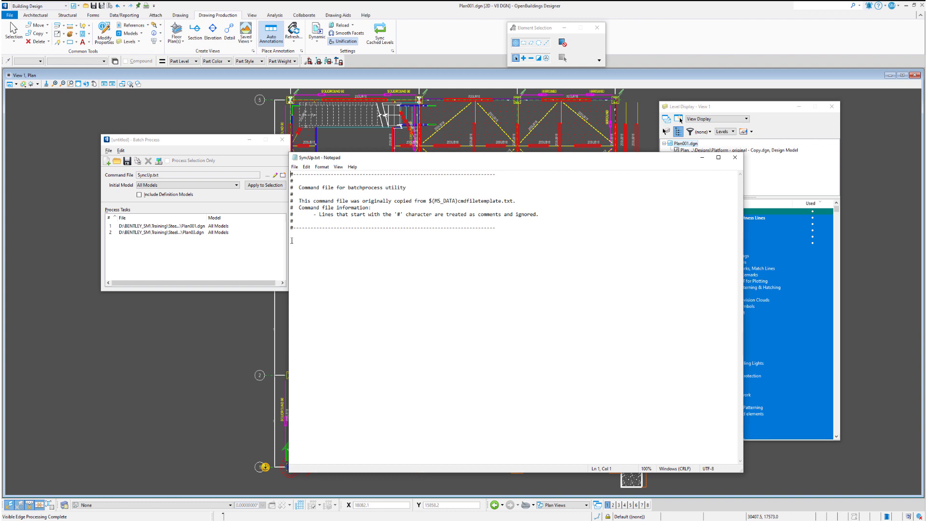
# Paste the SYNCHRONIZECACHE key-in into SyncUp.txt, save it, and select both drawing tasks
pyautogui.click(305, 239)
pyautogui.press('Return')
pyautogui.write('REFERENCE VISIBLEEDGES ALLATTACHMENTS SYNCHRONIZECACHE')
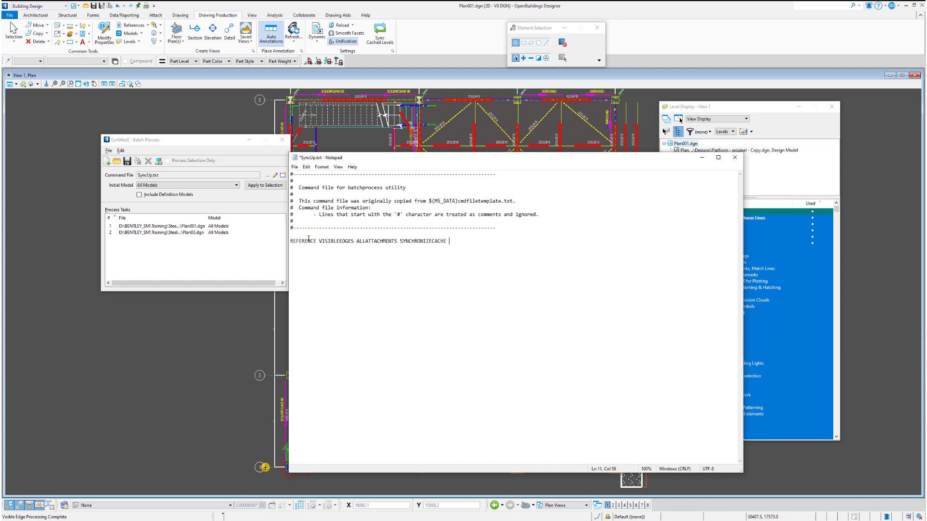
pyautogui.click(735, 157)
pyautogui.click(443, 278)
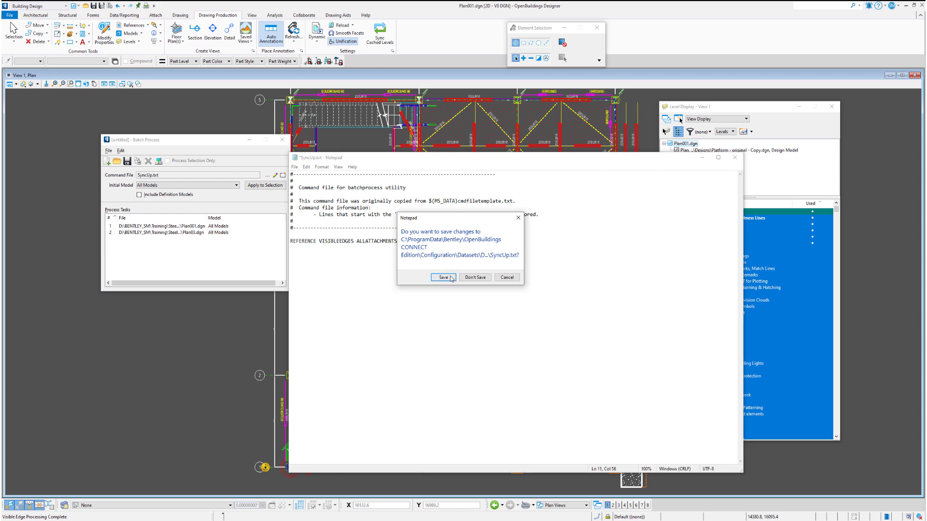
pyautogui.moveTo(207, 233); pyautogui.dragTo(197, 225)
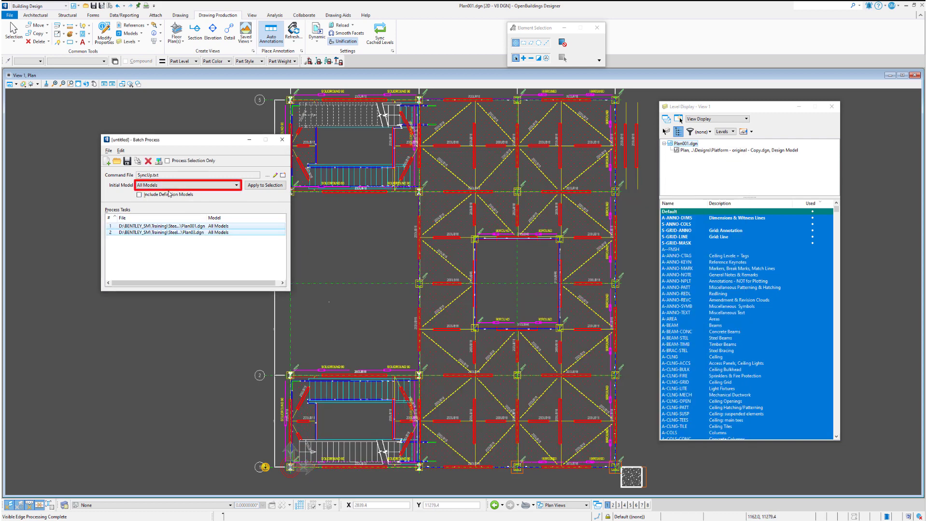
pyautogui.click(266, 186)
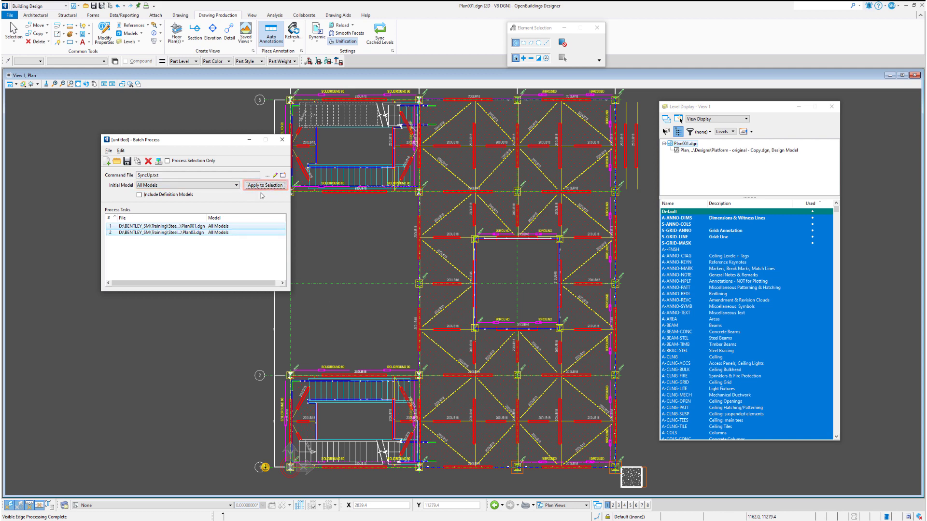